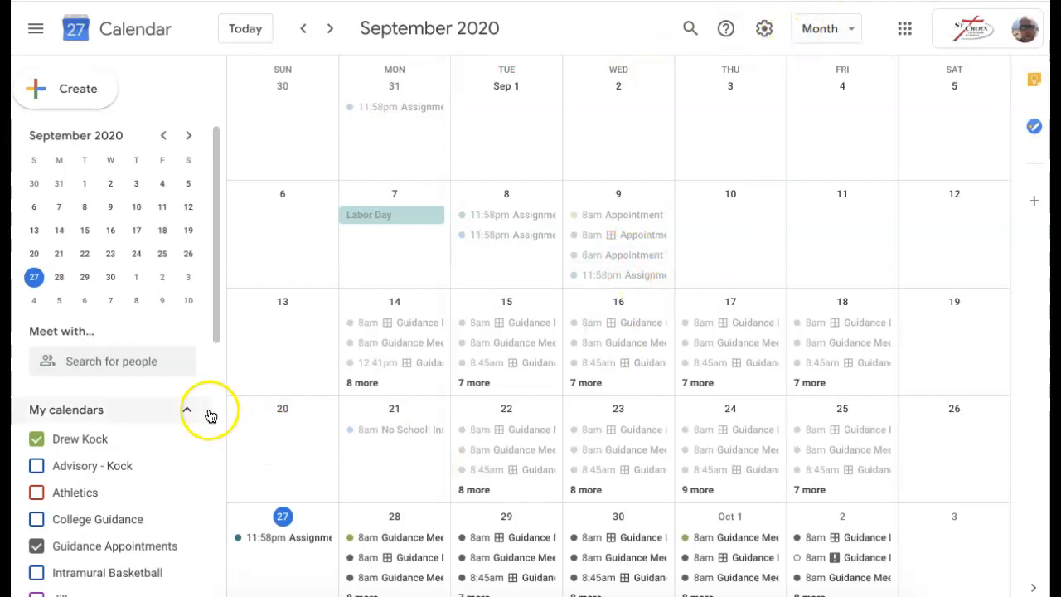
# Remove the Intramural Basketball calendar from My calendars and confirm the removal
pyautogui.scroll(-1, 114, 463)
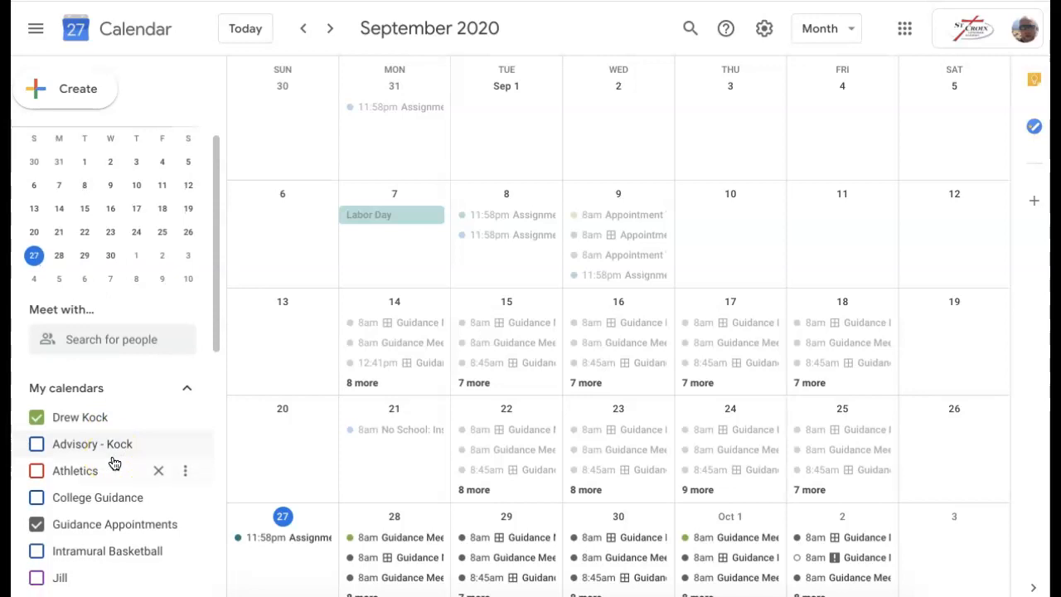
pyautogui.scroll(-3, 145, 471)
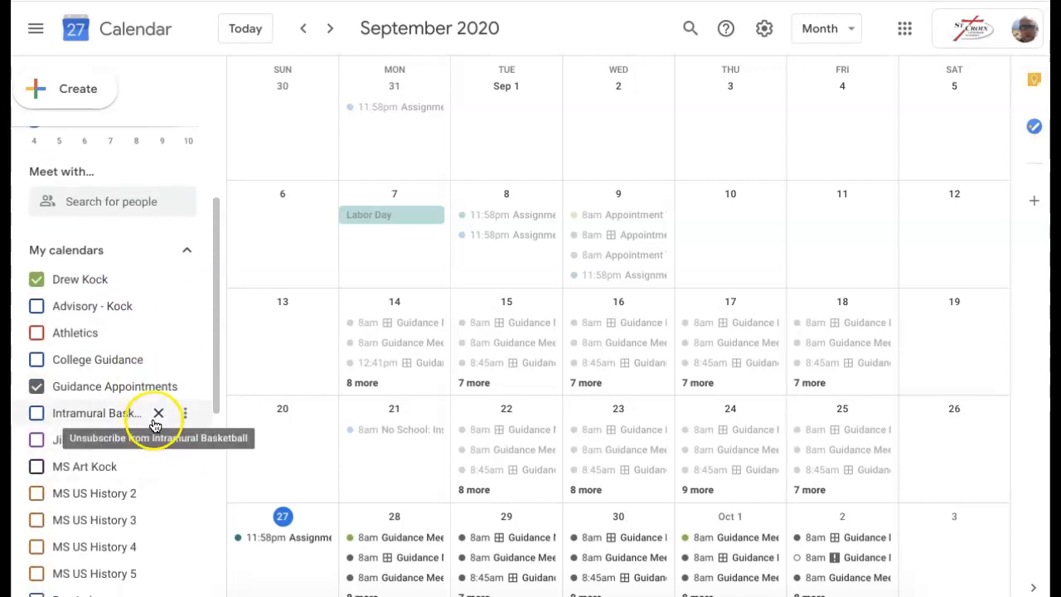
pyautogui.click(155, 414)
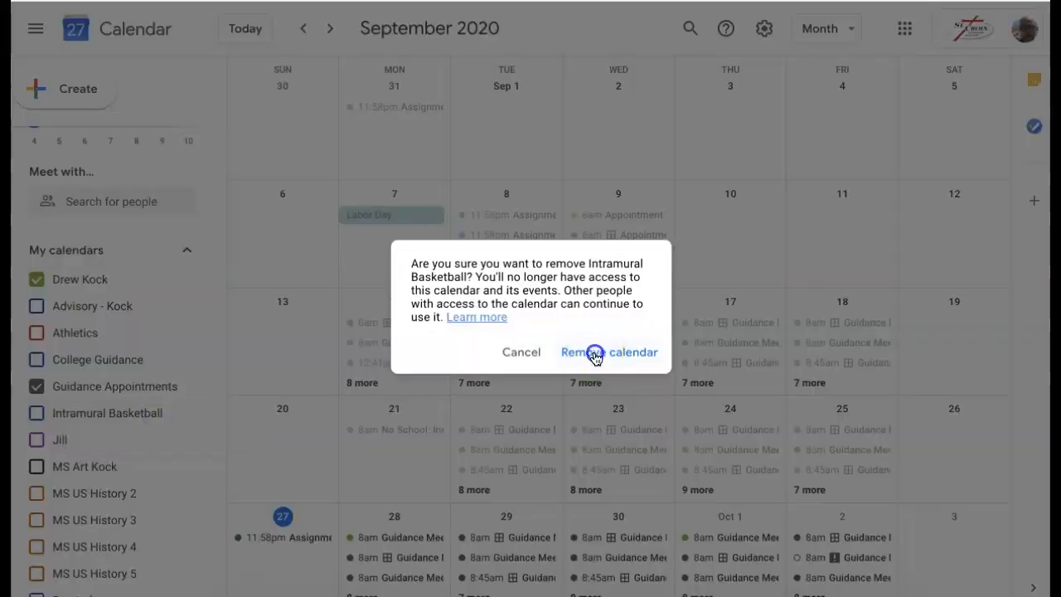
pyautogui.click(598, 352)
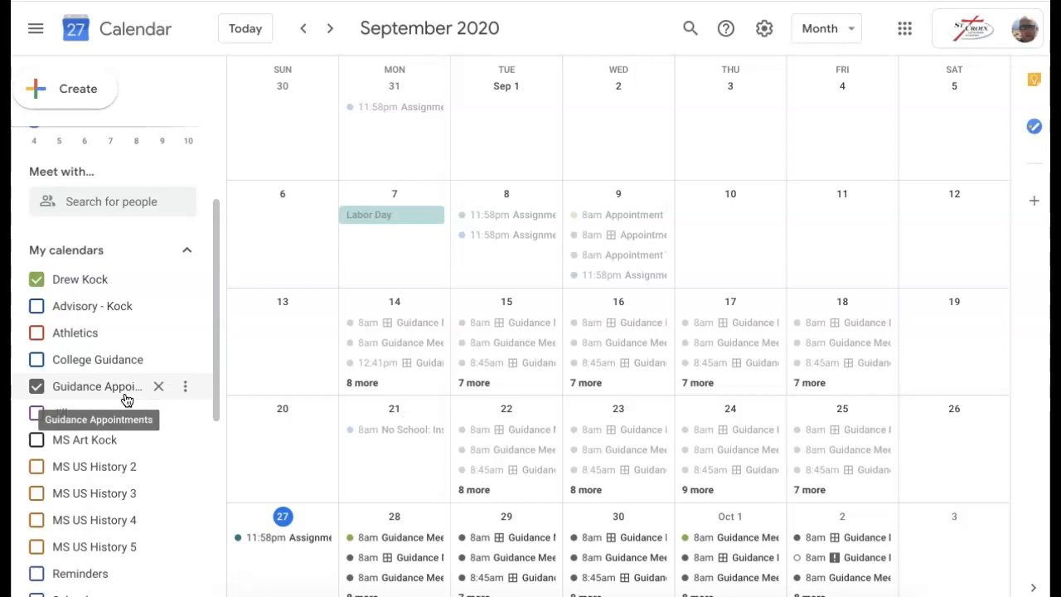
# Open and discard an untitled event draft, then collapse the My calendars list
pyautogui.scroll(2, 123, 298)
pyautogui.scroll(-1, 125, 303)
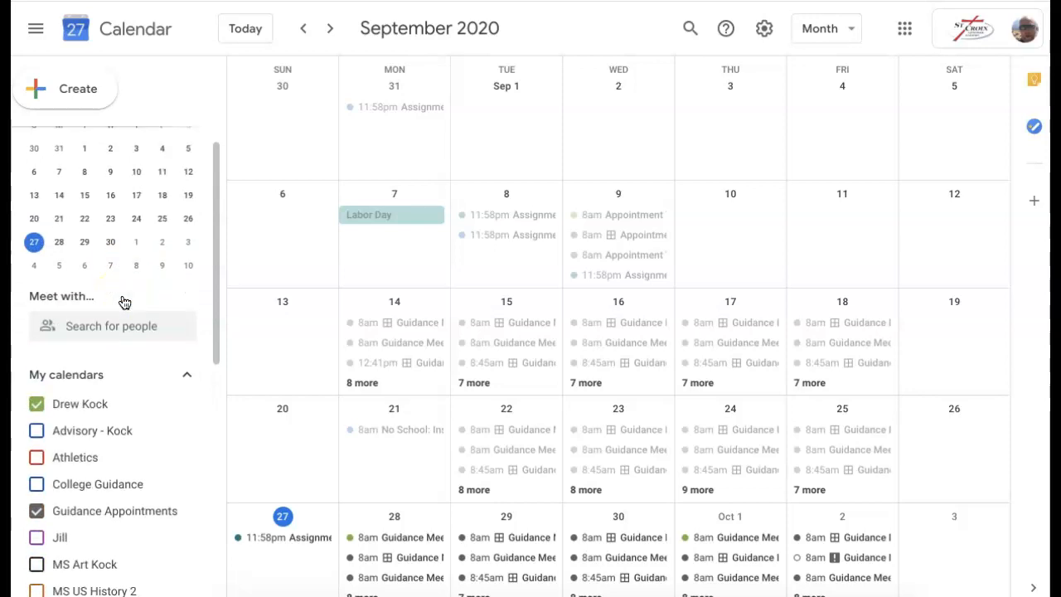
pyautogui.scroll(1, 124, 302)
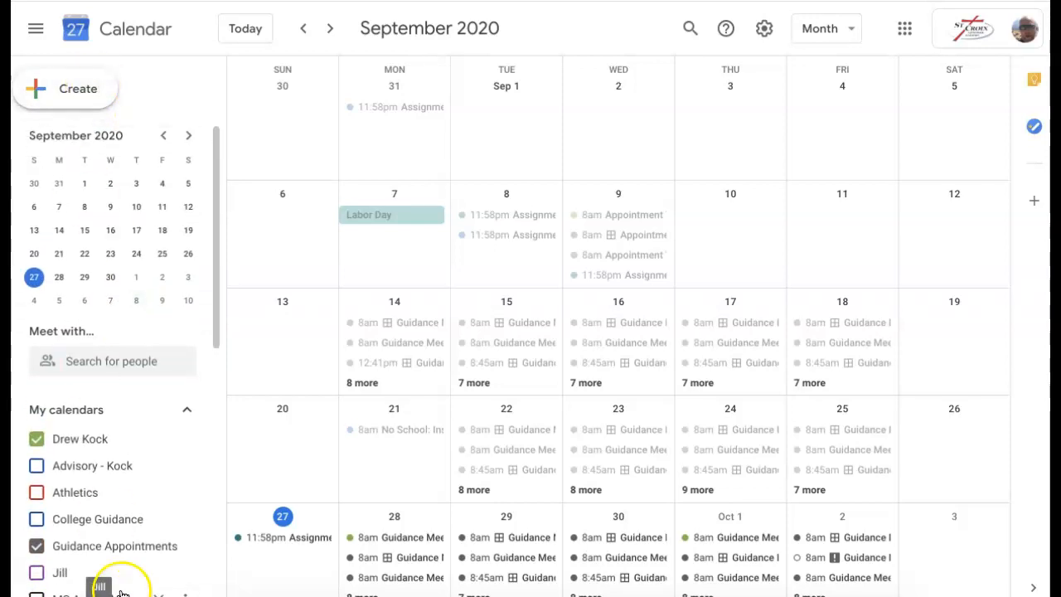
pyautogui.scroll(-7, 105, 430)
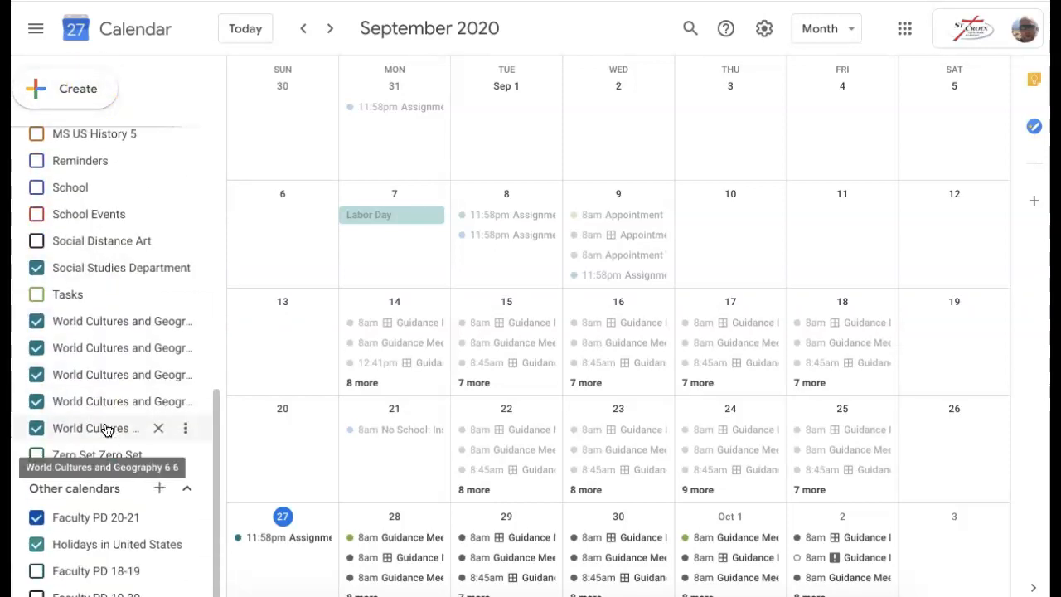
pyautogui.scroll(7, 105, 429)
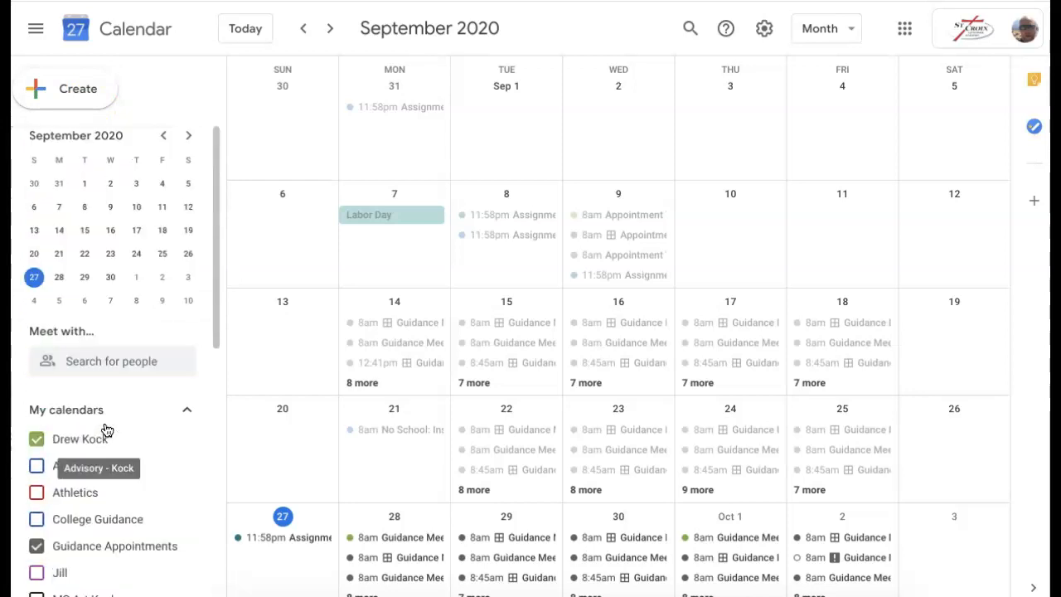
pyautogui.click(70, 86)
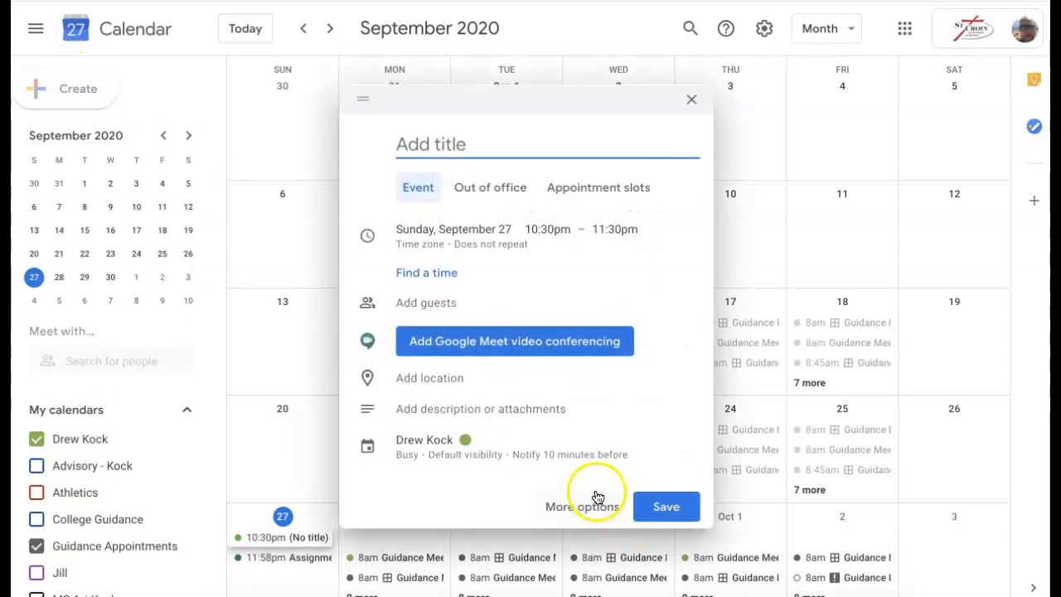
pyautogui.click(690, 99)
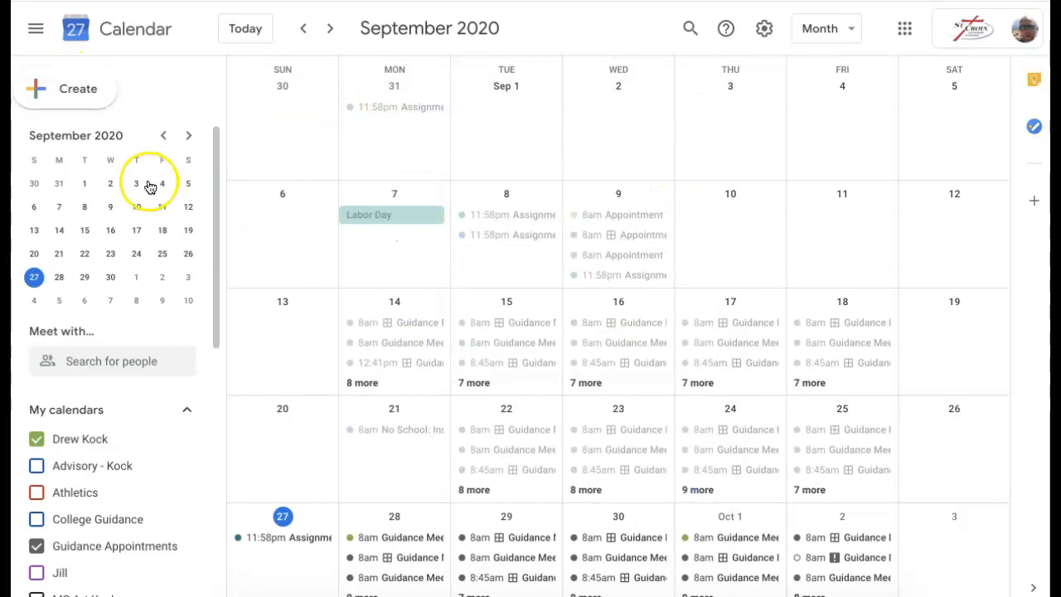
pyautogui.click(187, 410)
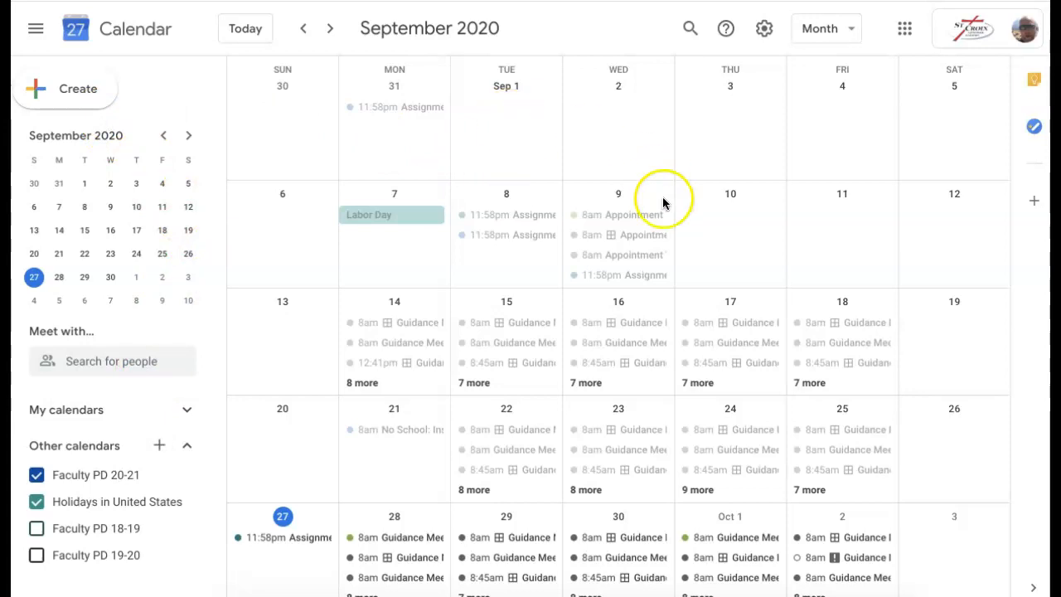
pyautogui.click(274, 567)
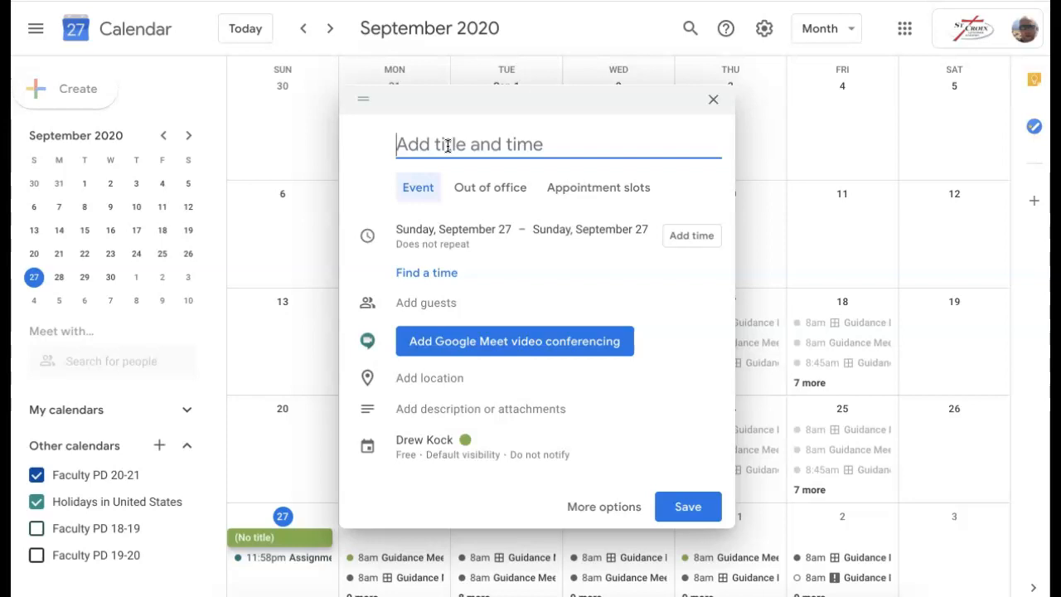
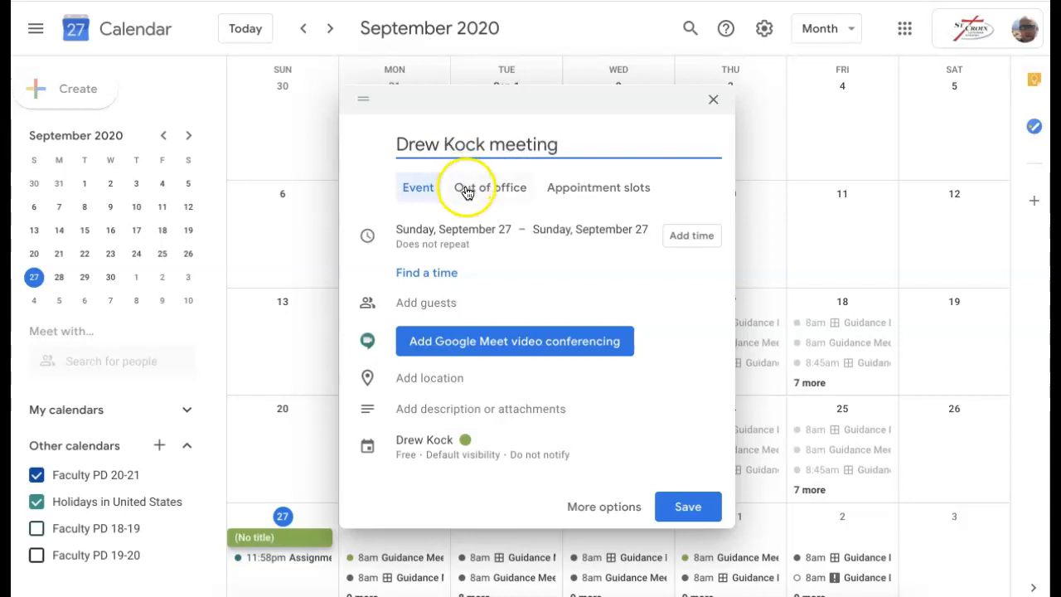
# Try searching for guests by name in the guest field, then clear the search text
pyautogui.click(443, 304)
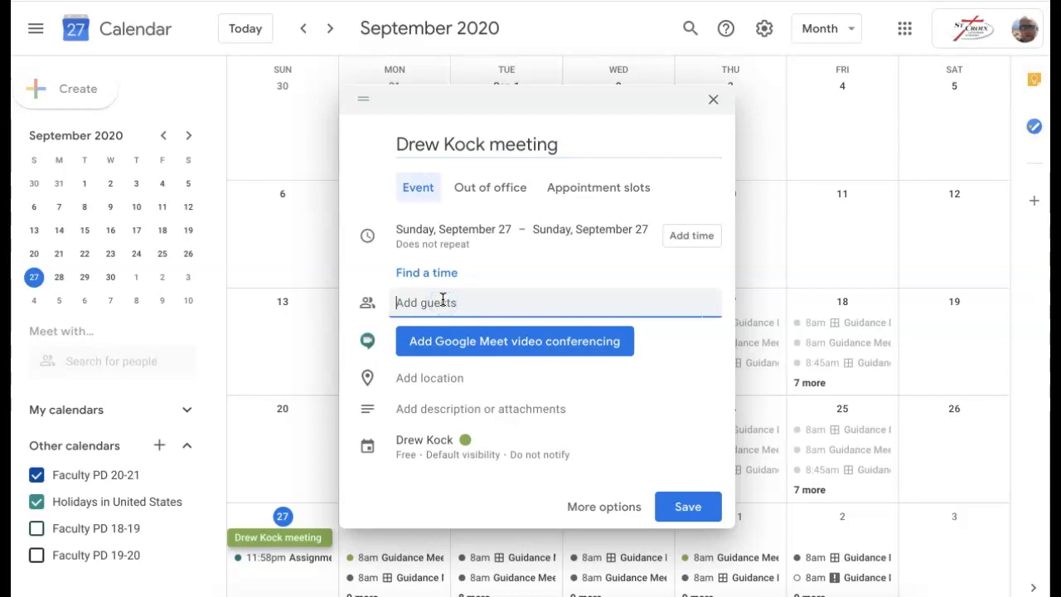
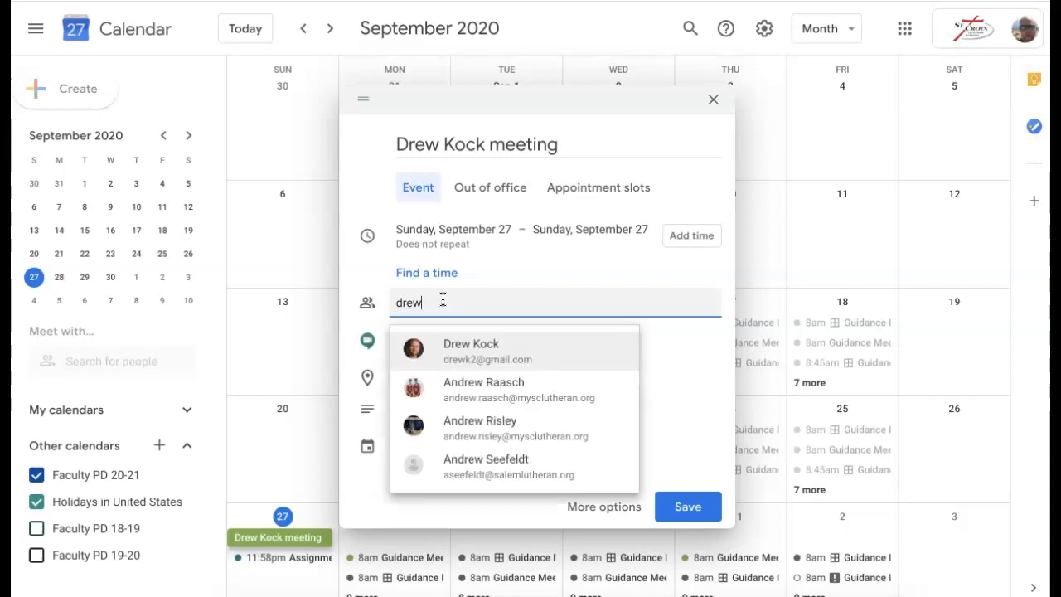
pyautogui.click(415, 172)
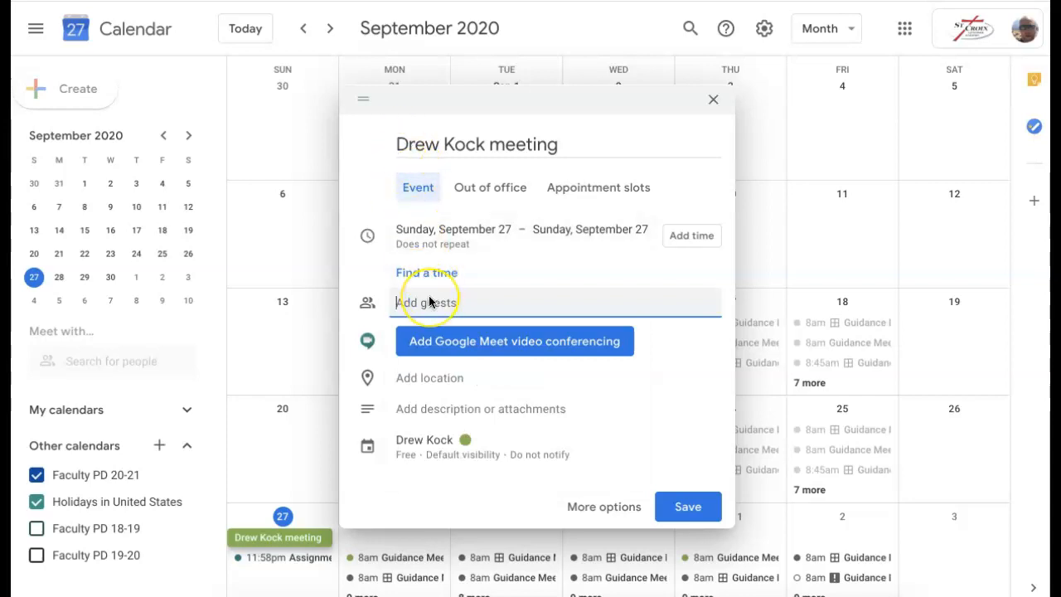
pyautogui.write('john')
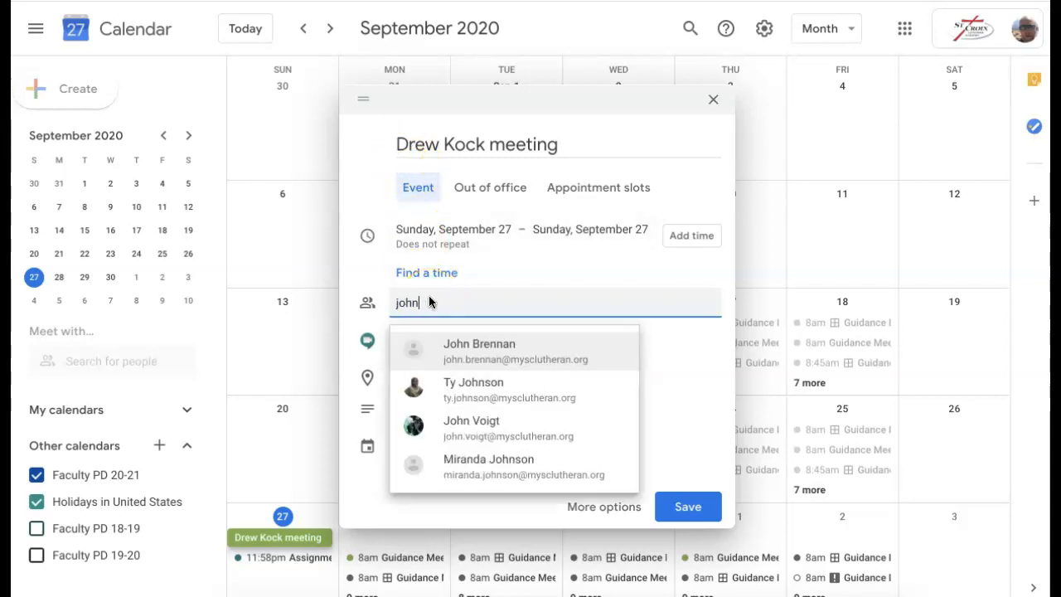
pyautogui.click(715, 386)
pyautogui.click(453, 305)
pyautogui.click(440, 302)
pyautogui.press('BackSpace')
pyautogui.press('BackSpace')
pyautogui.press('BackSpace')
pyautogui.press('BackSpace')
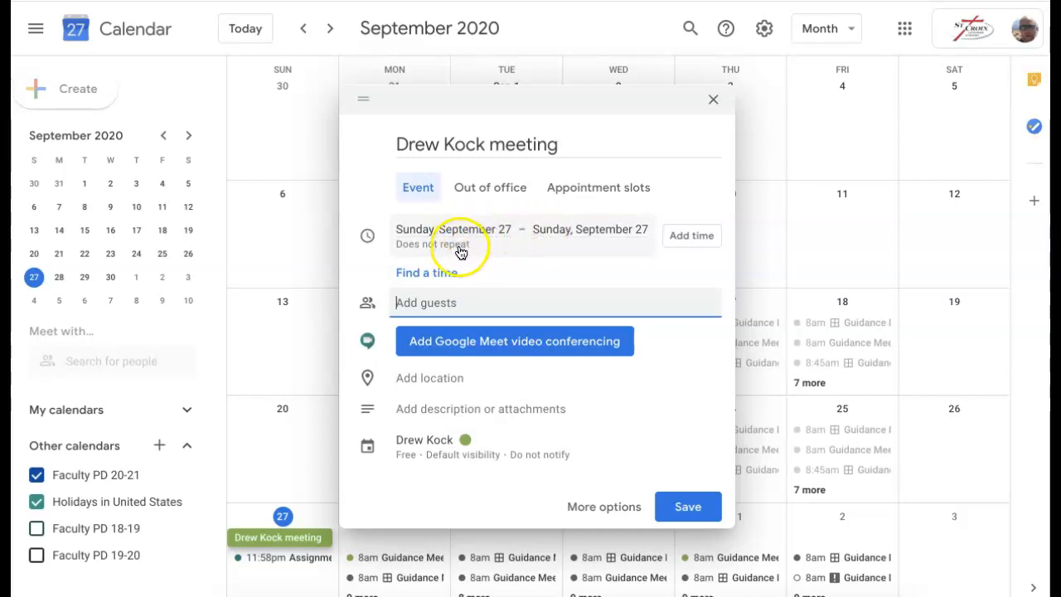
# Open the full event details, keep September 27, turn off All day and start at 9:00am
pyautogui.click(450, 272)
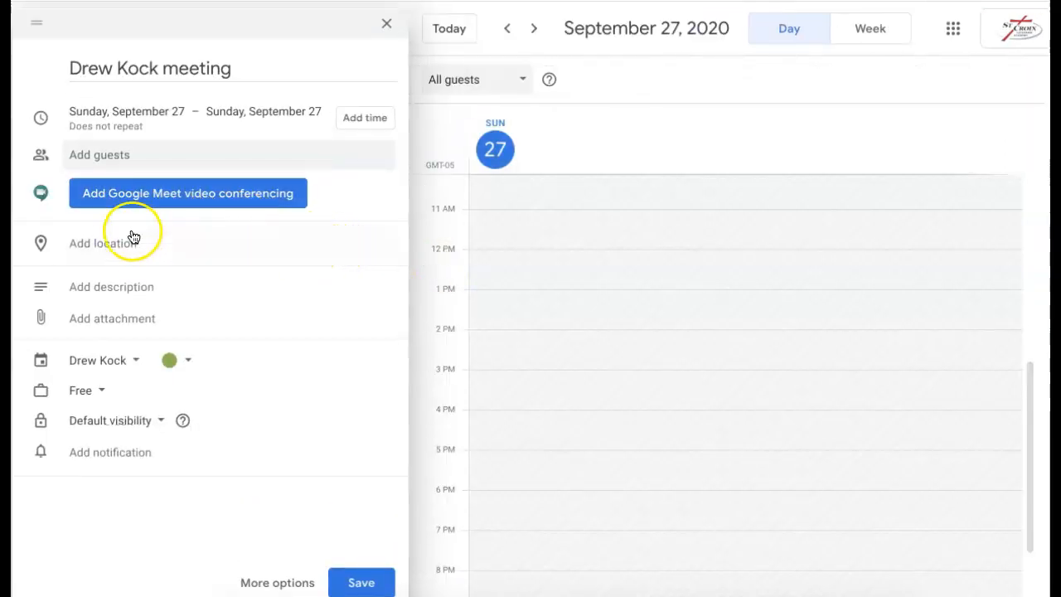
pyautogui.click(149, 119)
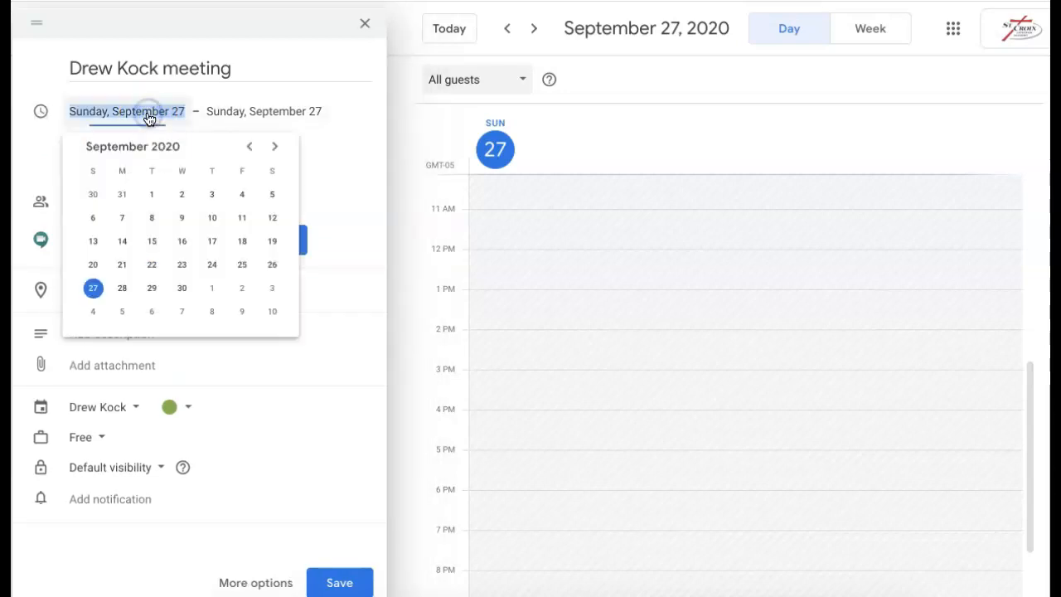
pyautogui.click(325, 148)
pyautogui.click(76, 141)
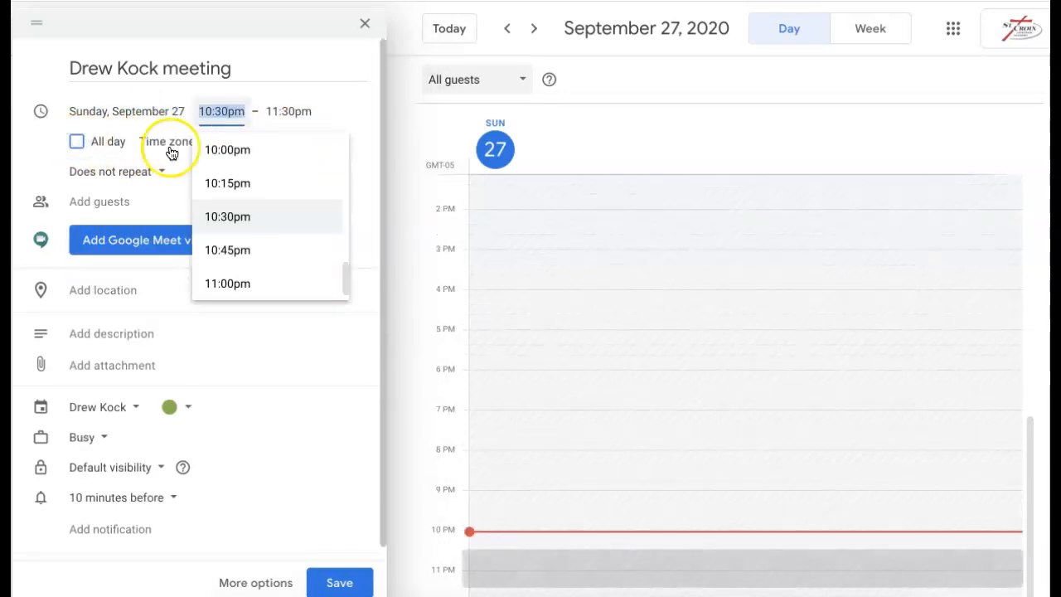
pyautogui.scroll(2, 239, 194)
pyautogui.scroll(5, 240, 196)
pyautogui.scroll(15, 240, 195)
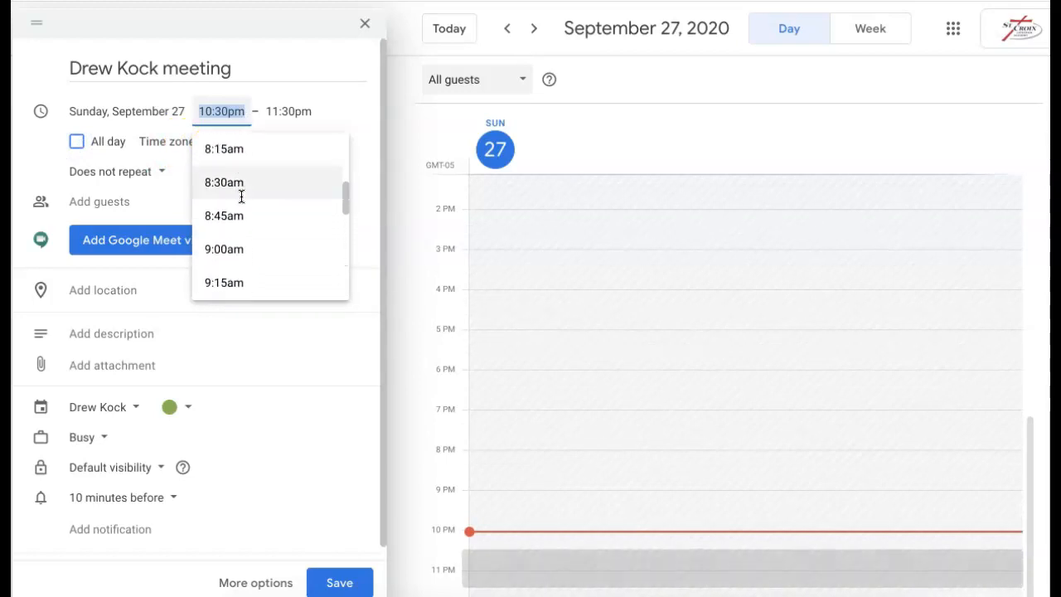
pyautogui.click(237, 247)
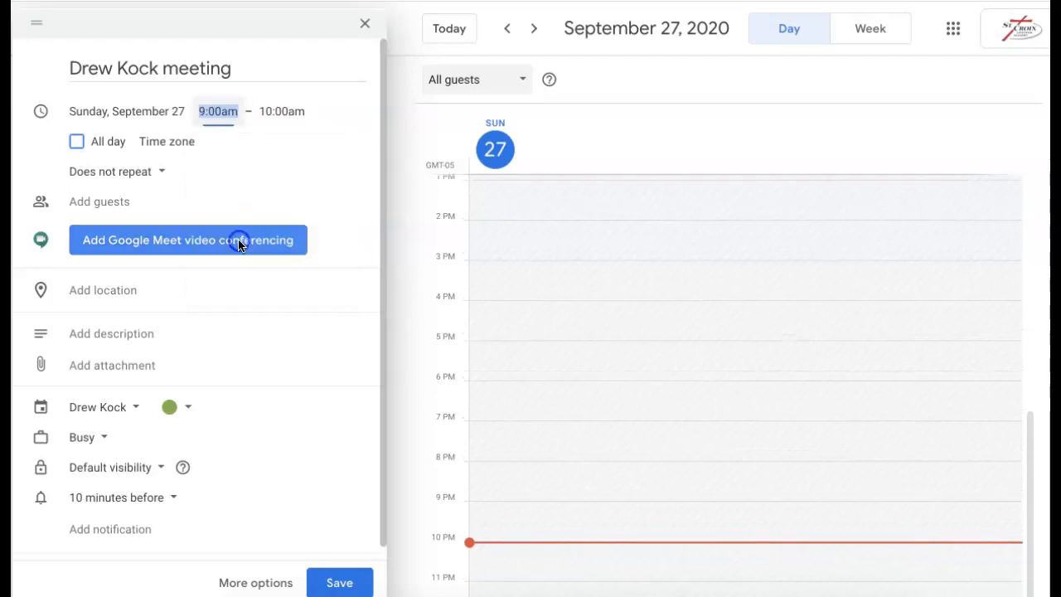
# Set the end time to 9:40am, correcting pm to am
pyautogui.click(274, 112)
pyautogui.write('10')
pyautogui.press('BackSpace')
pyautogui.press('BackSpace')
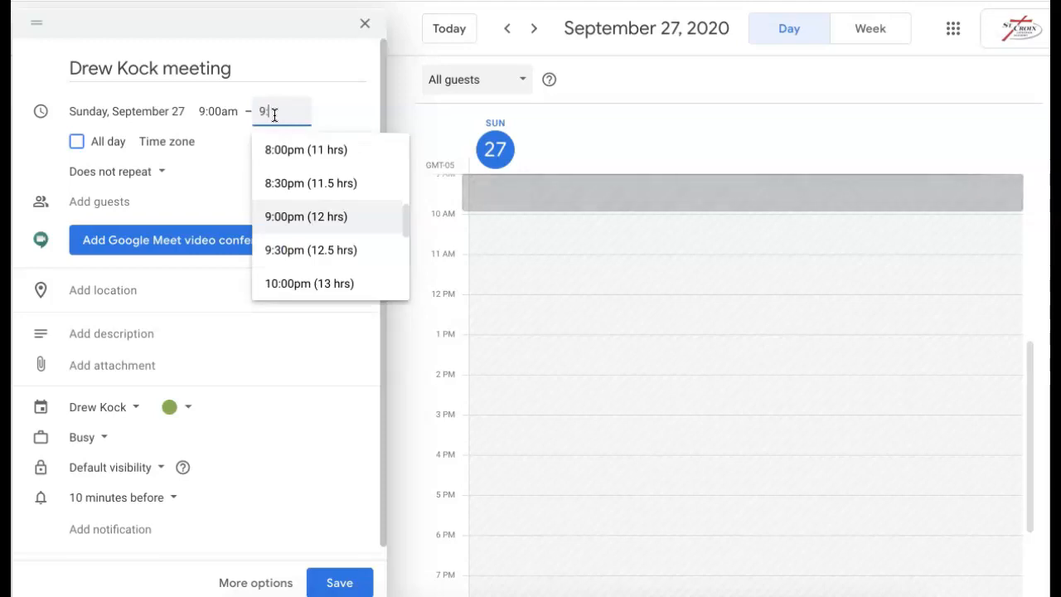
pyautogui.write(':40')
pyautogui.click(339, 116)
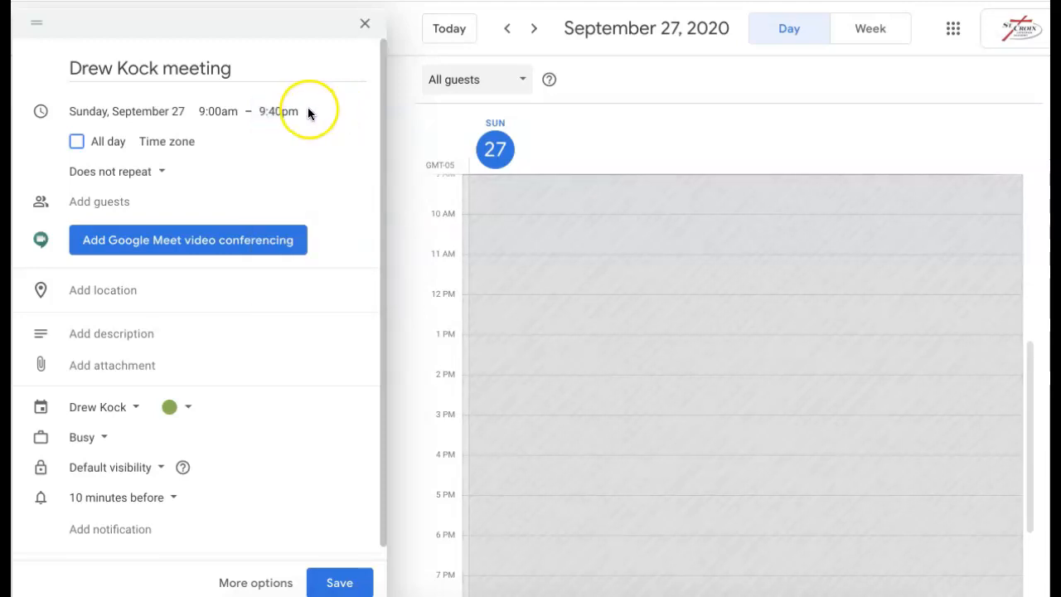
pyautogui.click(295, 112)
pyautogui.click(296, 111)
pyautogui.press('BackSpace')
pyautogui.press('BackSpace')
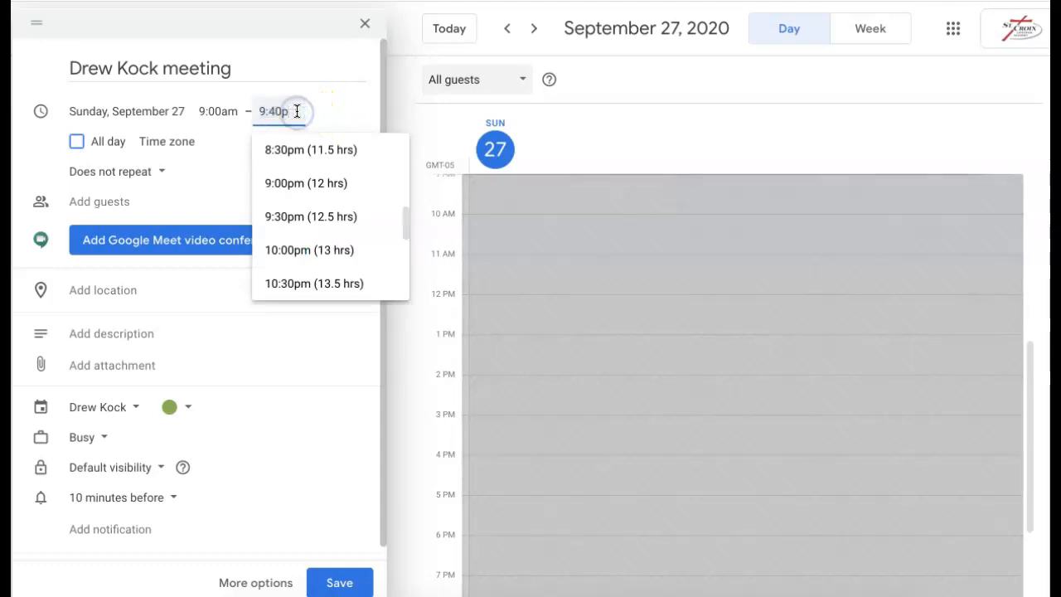
pyautogui.write('am')
pyautogui.click(342, 124)
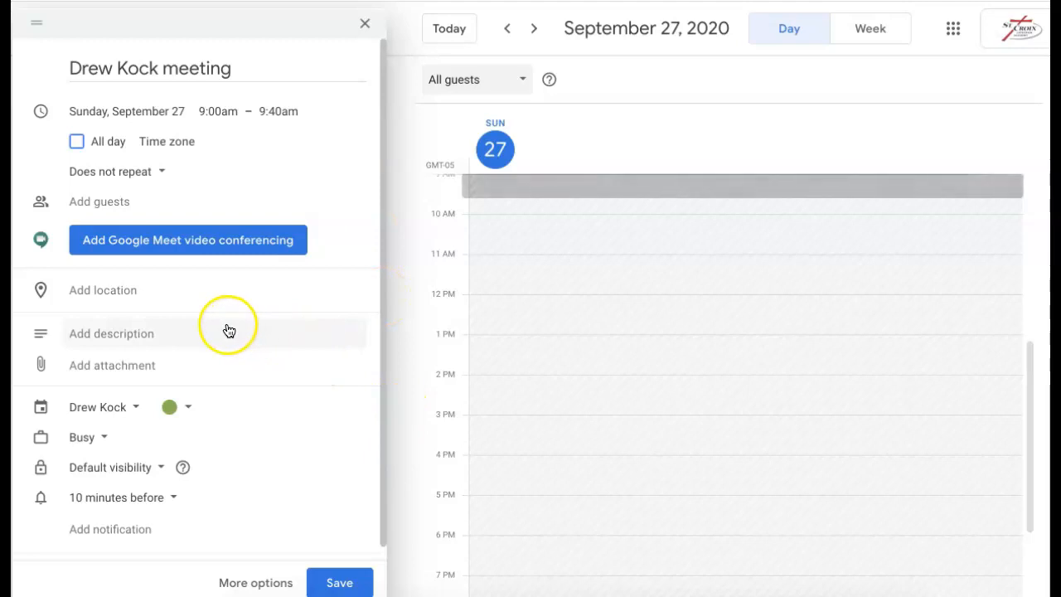
pyautogui.click(131, 251)
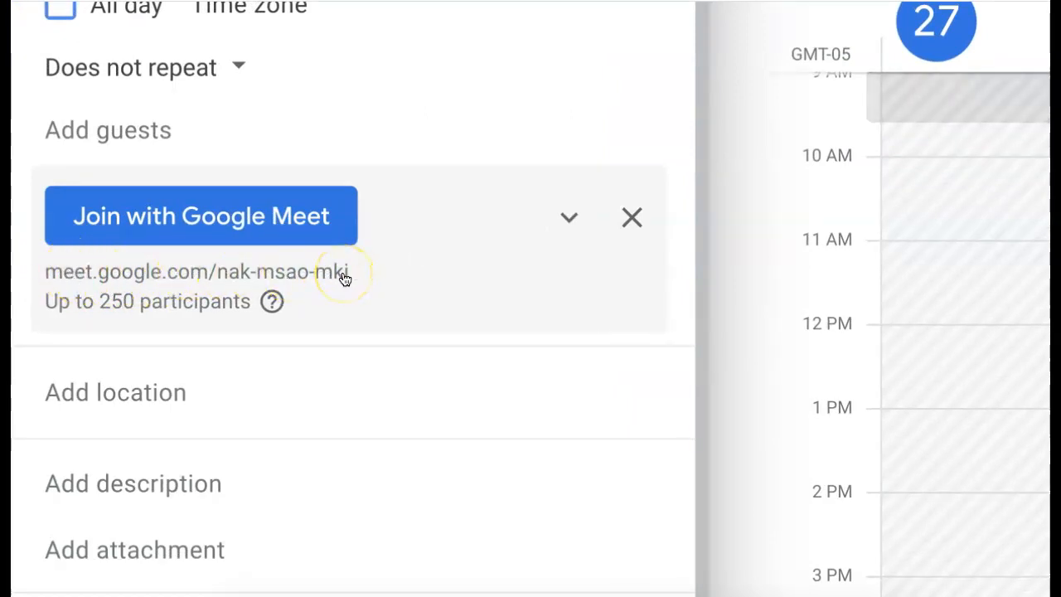
# Expand the conference details showing the Meet link, dial-in number and PIN, and inspect the link's menu
pyautogui.click(568, 228)
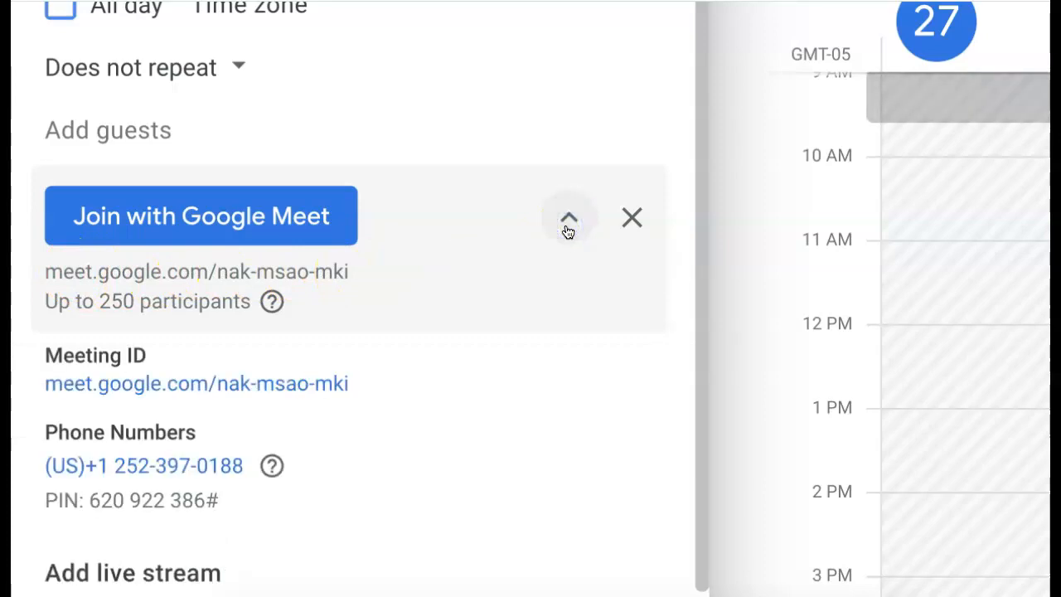
pyautogui.scroll(-1, 404, 372)
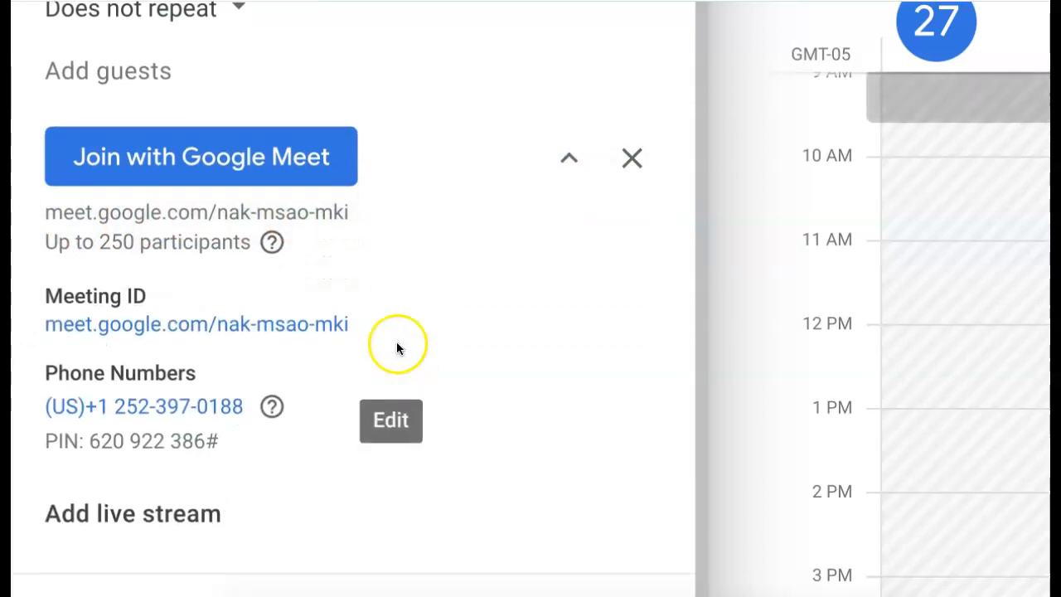
pyautogui.click(568, 160)
pyautogui.click(568, 160)
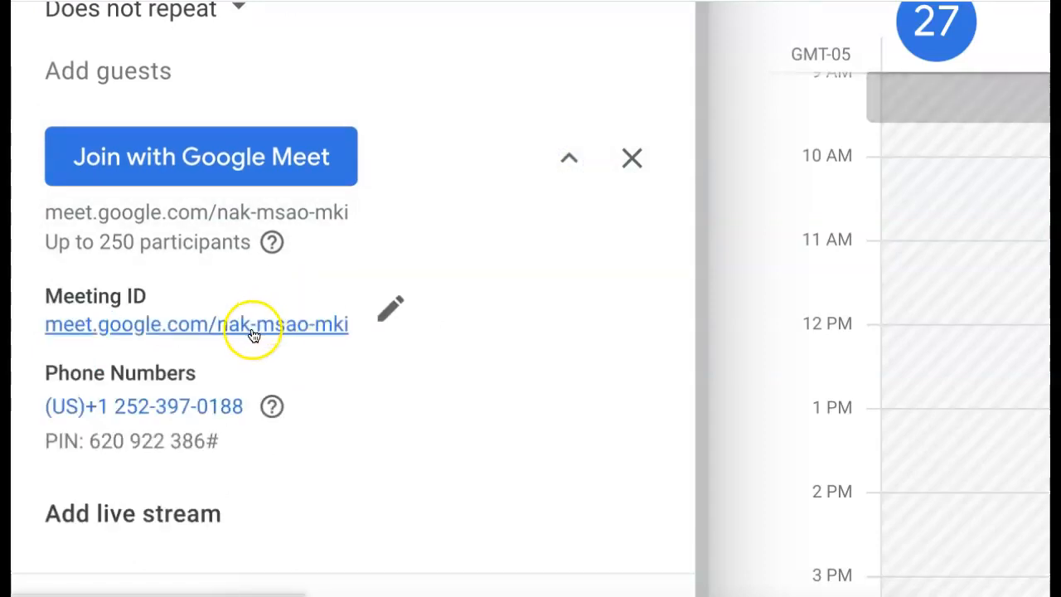
pyautogui.rightClick(340, 322)
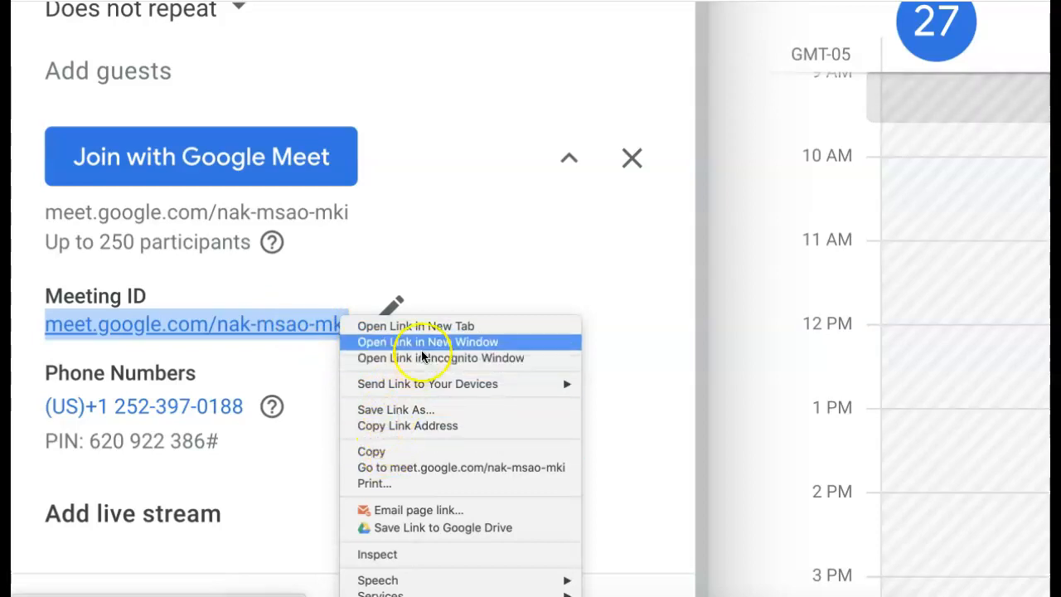
pyautogui.click(591, 319)
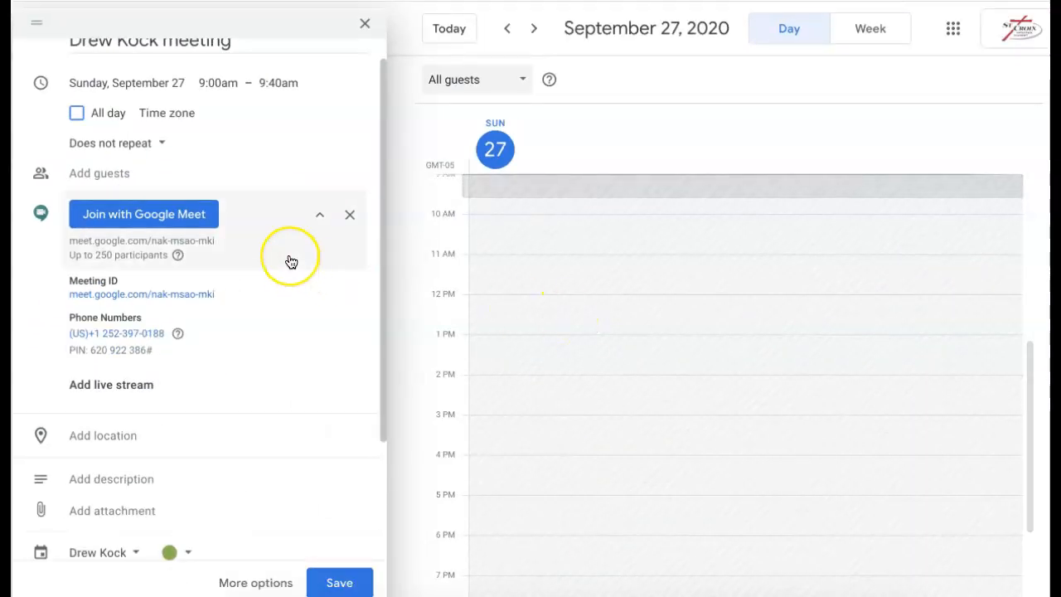
pyautogui.scroll(1, 289, 260)
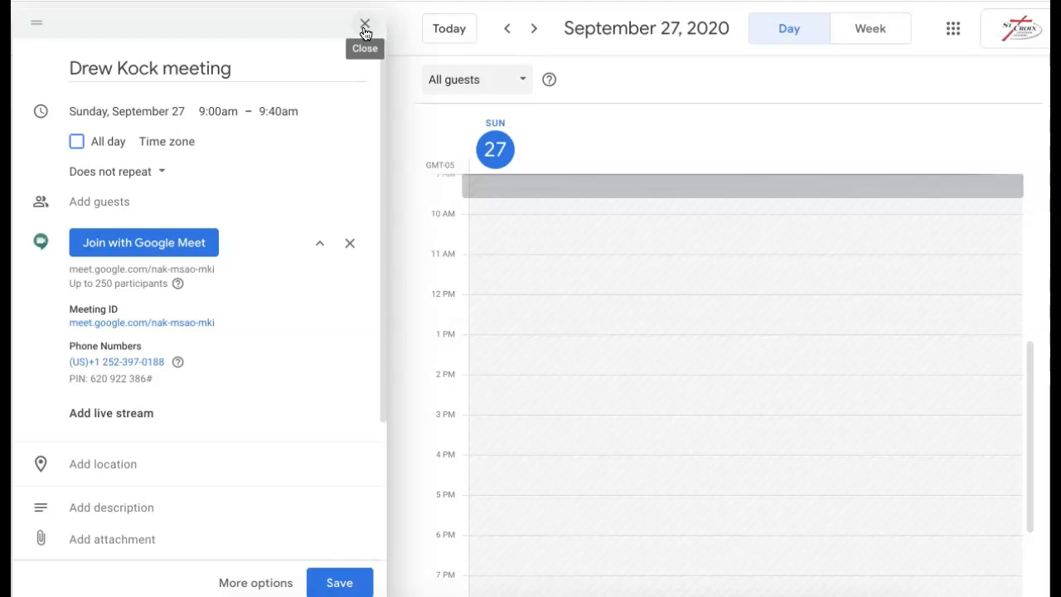
pyautogui.click(365, 25)
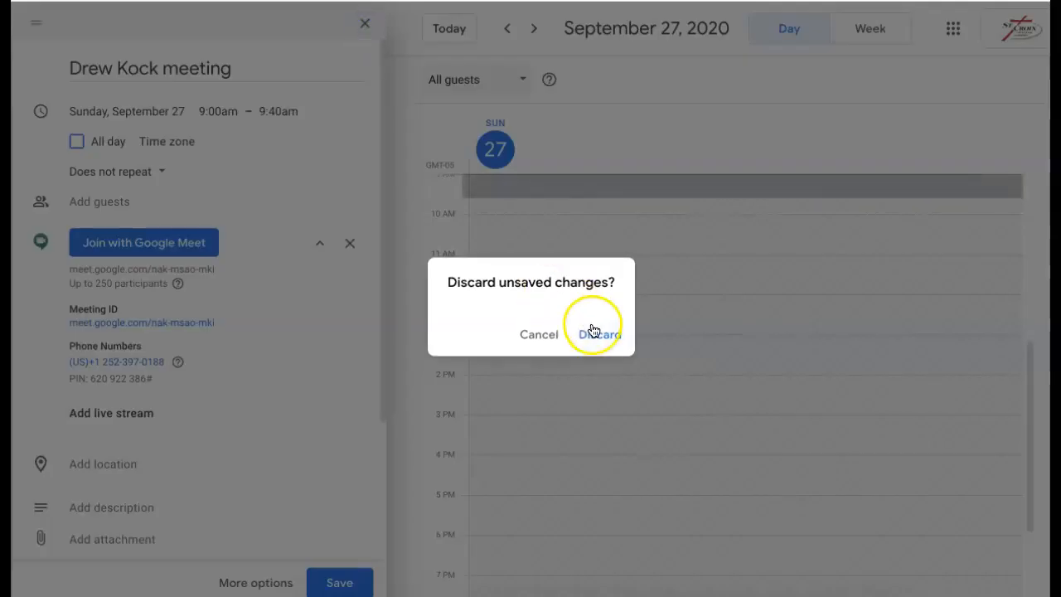
pyautogui.click(594, 331)
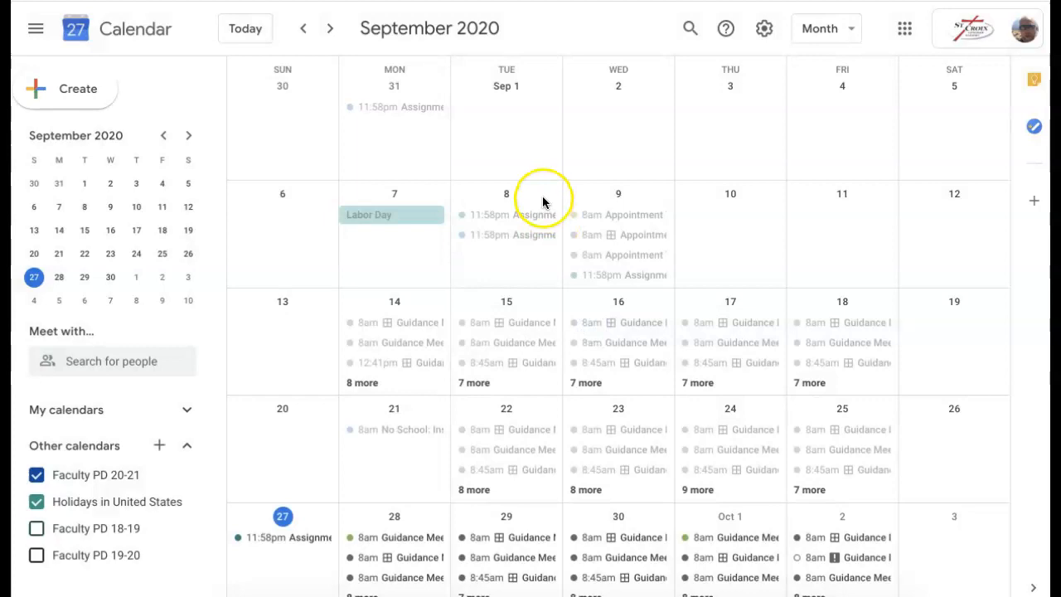